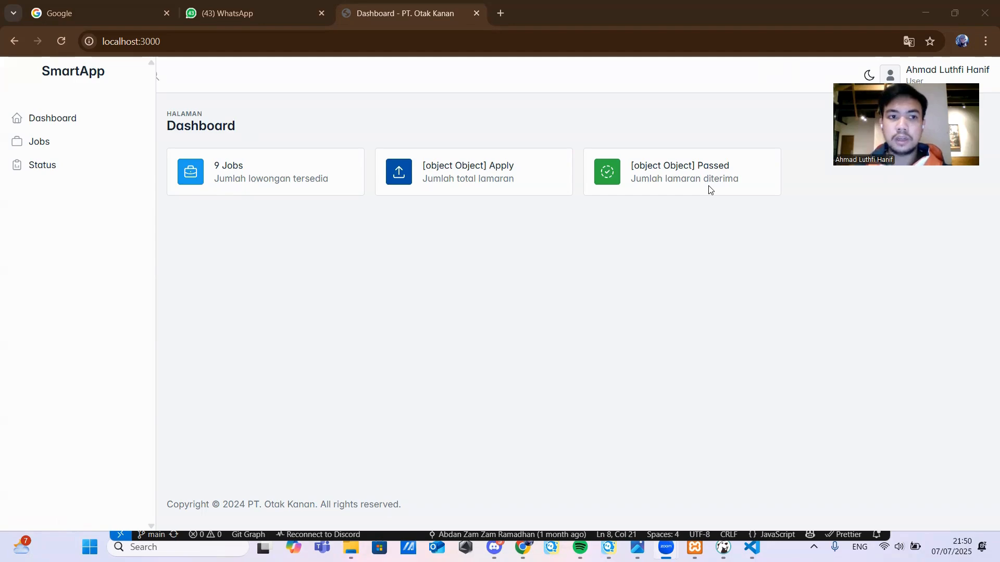
- Bring up the Jobs list of openings and scroll through the cards
{"action": "left_click", "coordinate": [35, 145]}
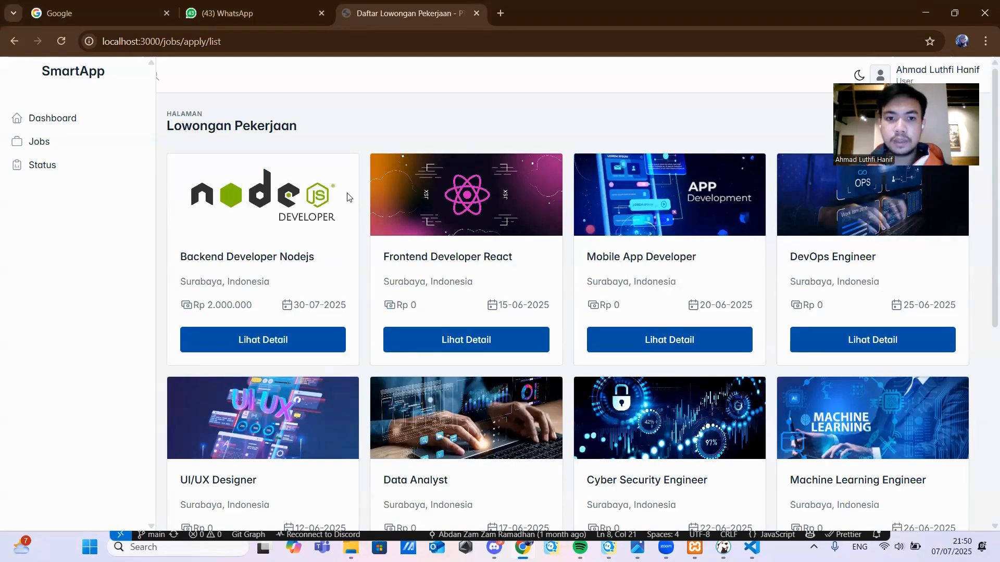
{"action": "scroll", "coordinate": [348, 197], "scroll_direction": "down", "scroll_amount": 5}
{"action": "scroll", "coordinate": [349, 197], "scroll_direction": "up", "scroll_amount": 4}
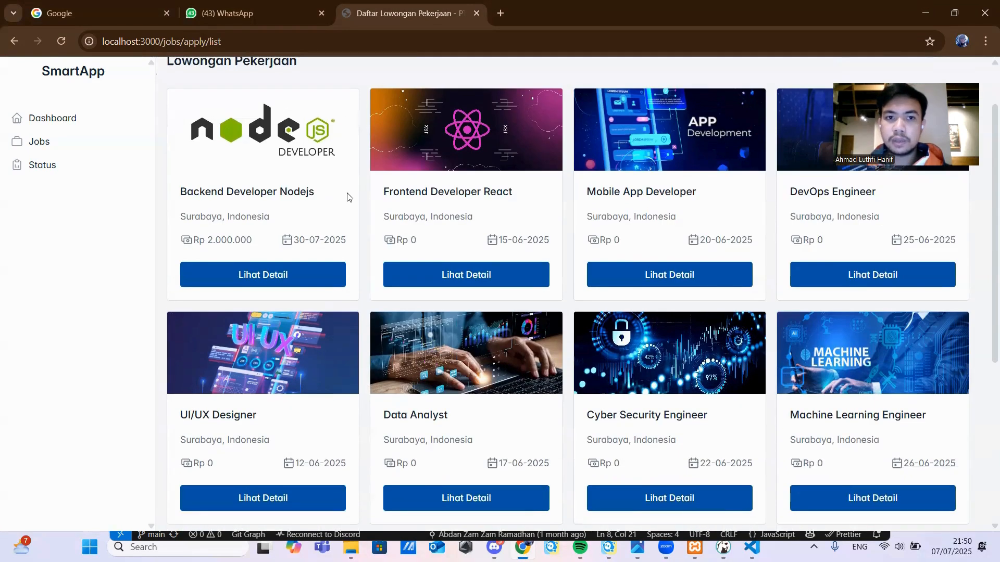
{"action": "scroll", "coordinate": [349, 197], "scroll_direction": "up", "scroll_amount": 1}
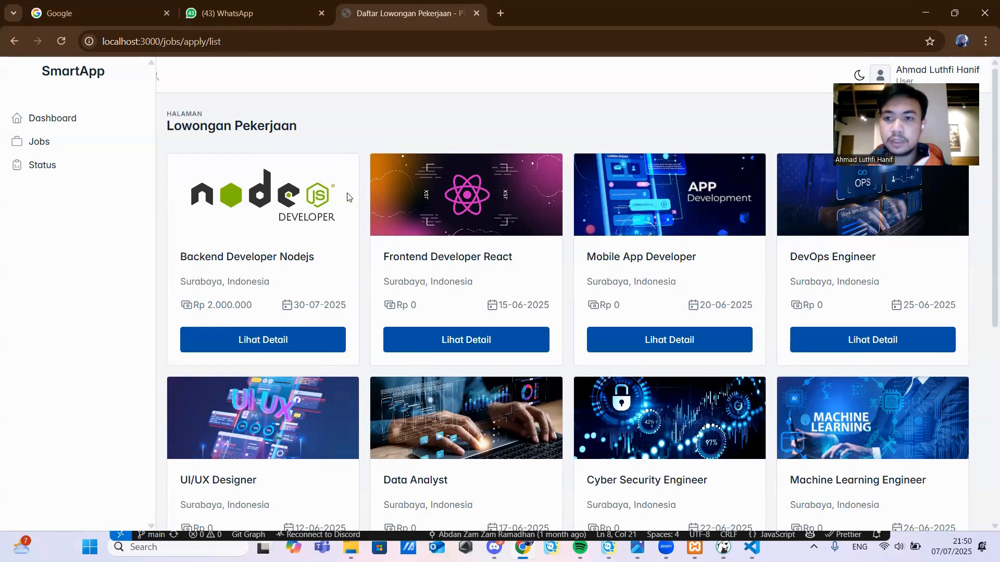
- View the Backend Developer Nodejs job details, reviewing description, qualifications and Rp. 2.000.000 salary
{"action": "left_click", "coordinate": [259, 345]}
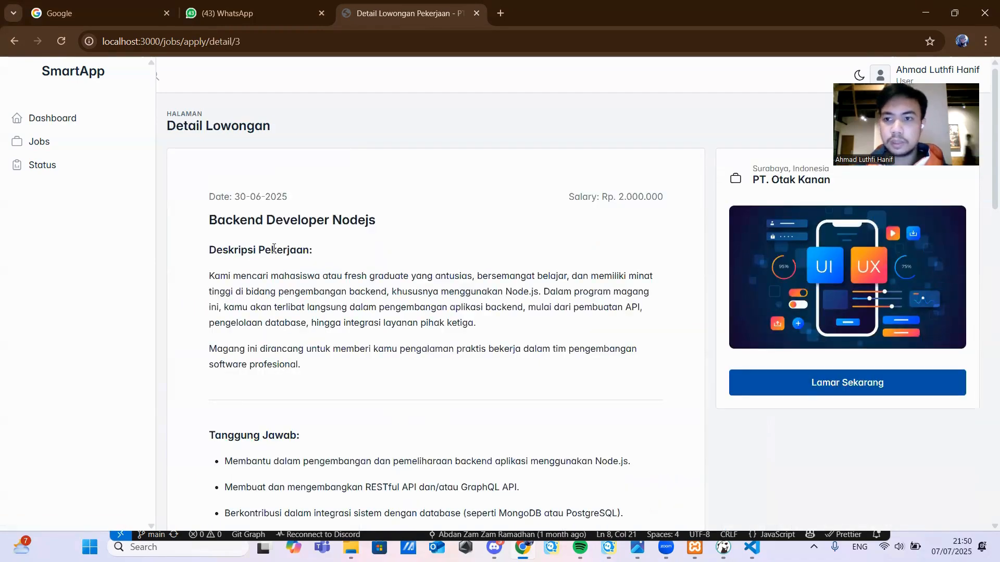
{"action": "scroll", "coordinate": [273, 248], "scroll_direction": "down", "scroll_amount": 6}
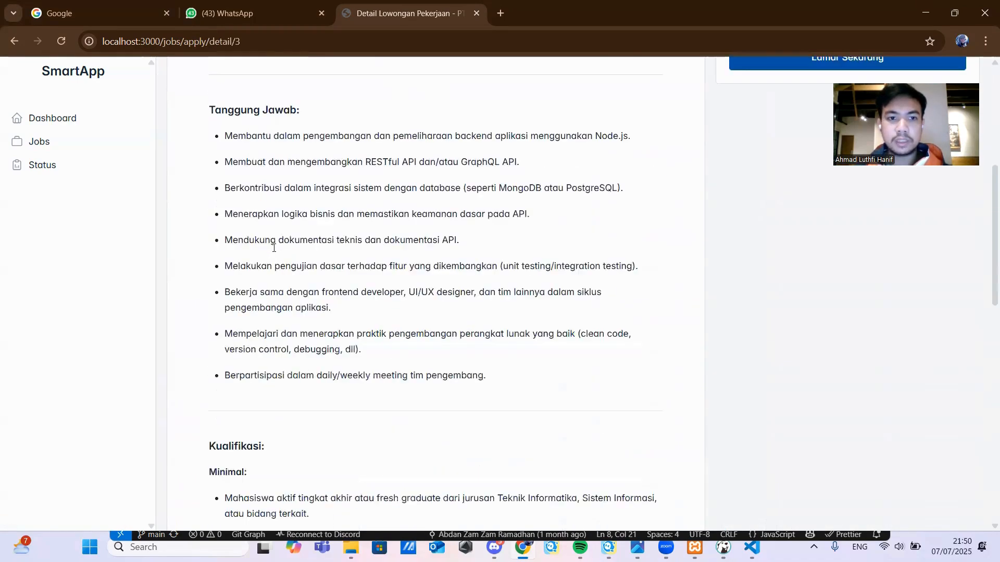
{"action": "scroll", "coordinate": [273, 250], "scroll_direction": "up", "scroll_amount": 5}
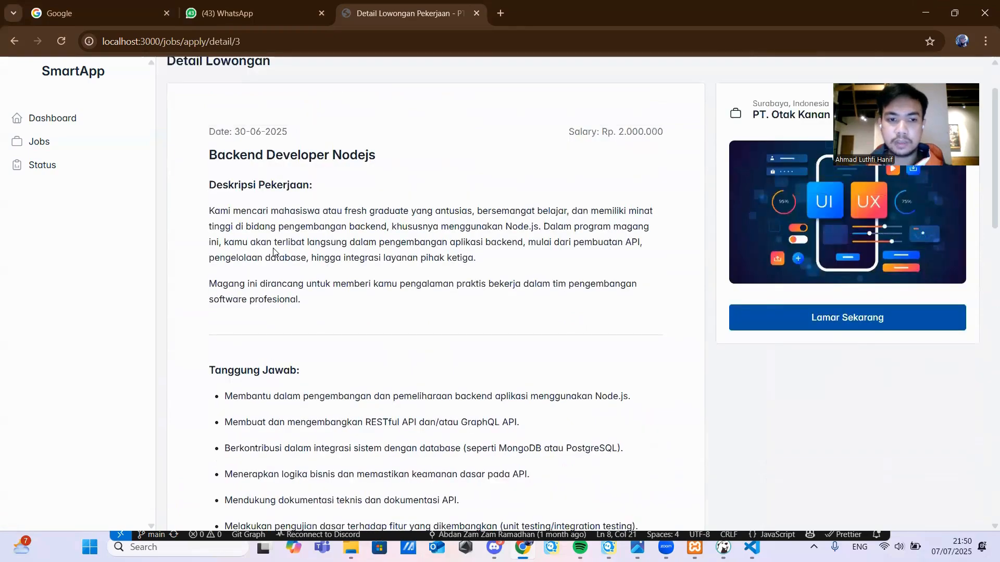
{"action": "scroll", "coordinate": [273, 250], "scroll_direction": "down", "scroll_amount": 7}
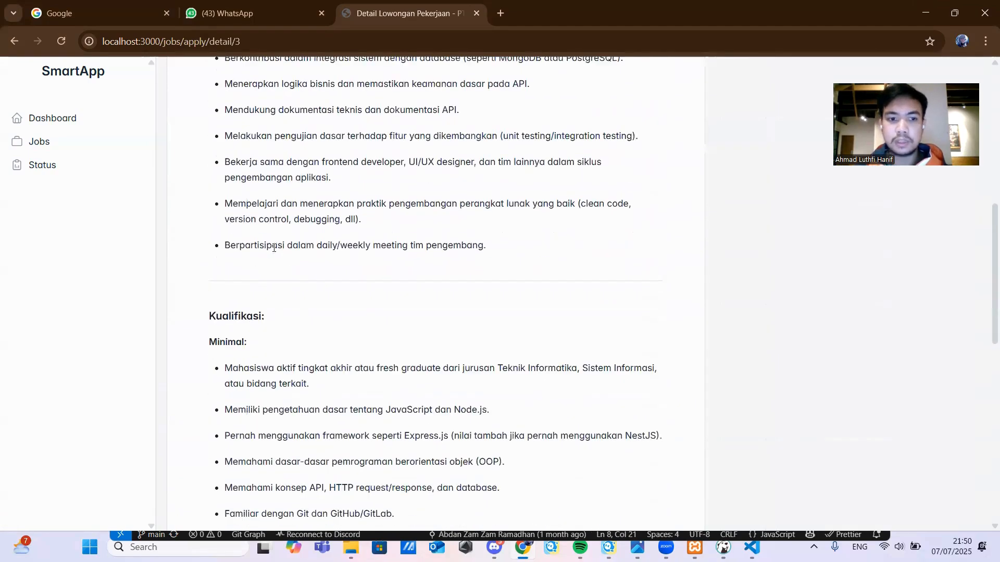
{"action": "scroll", "coordinate": [273, 249], "scroll_direction": "up", "scroll_amount": 9}
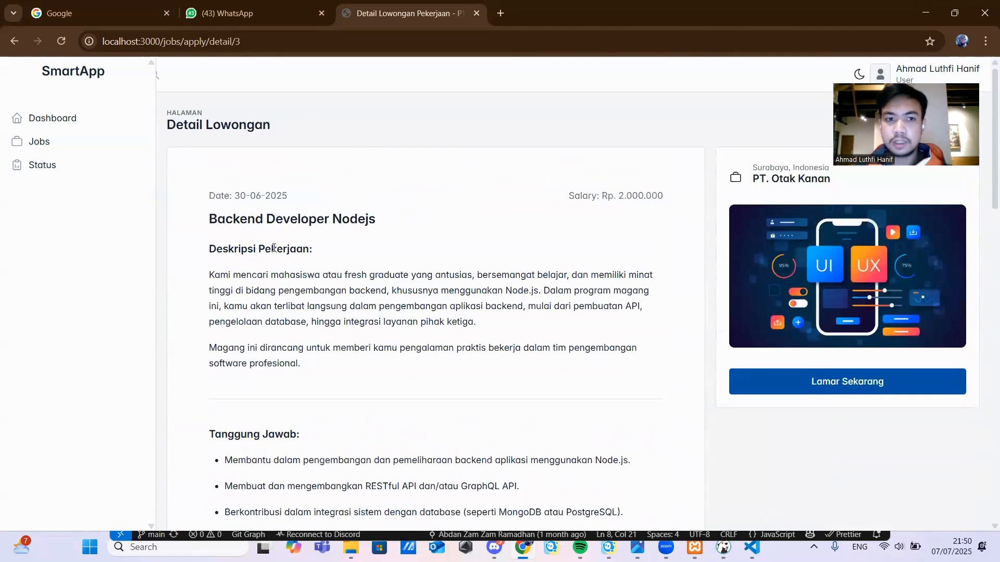
- Start applying (Lamar Sekarang) with Major S1 Informatics and Gender Male
{"action": "left_click", "coordinate": [792, 388]}
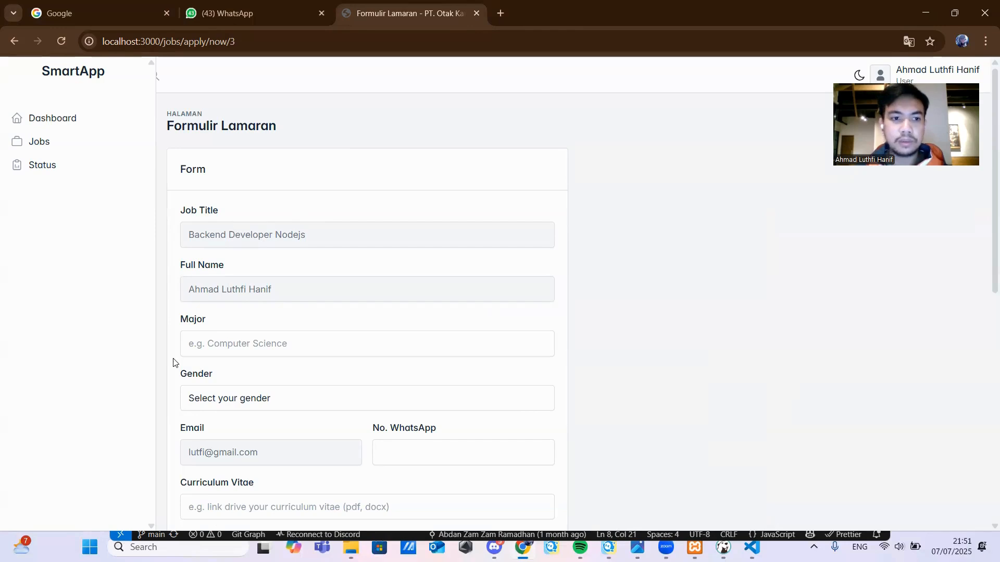
{"action": "scroll", "coordinate": [217, 300], "scroll_direction": "down", "scroll_amount": 2}
{"action": "left_click", "coordinate": [218, 215]}
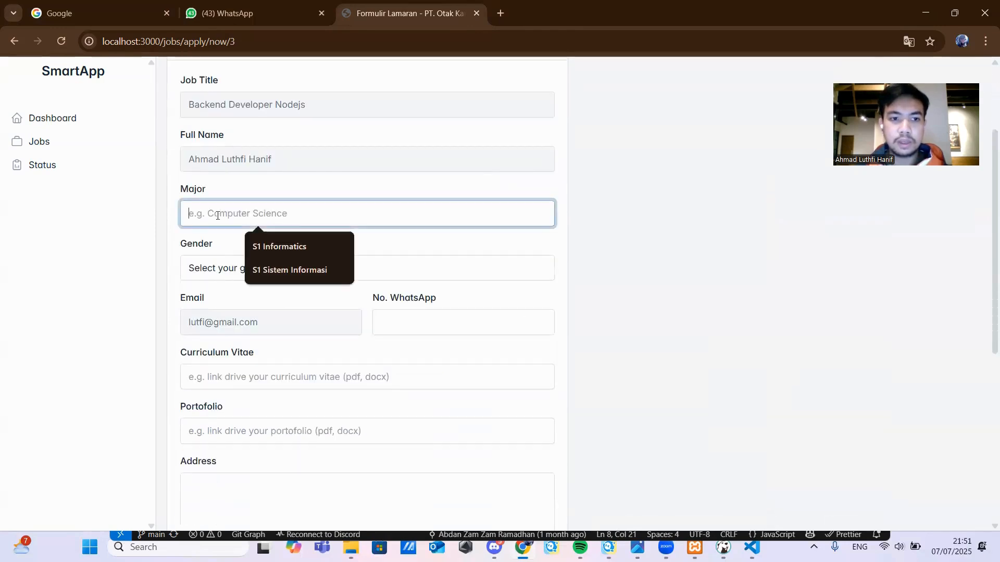
{"action": "left_click", "coordinate": [304, 255]}
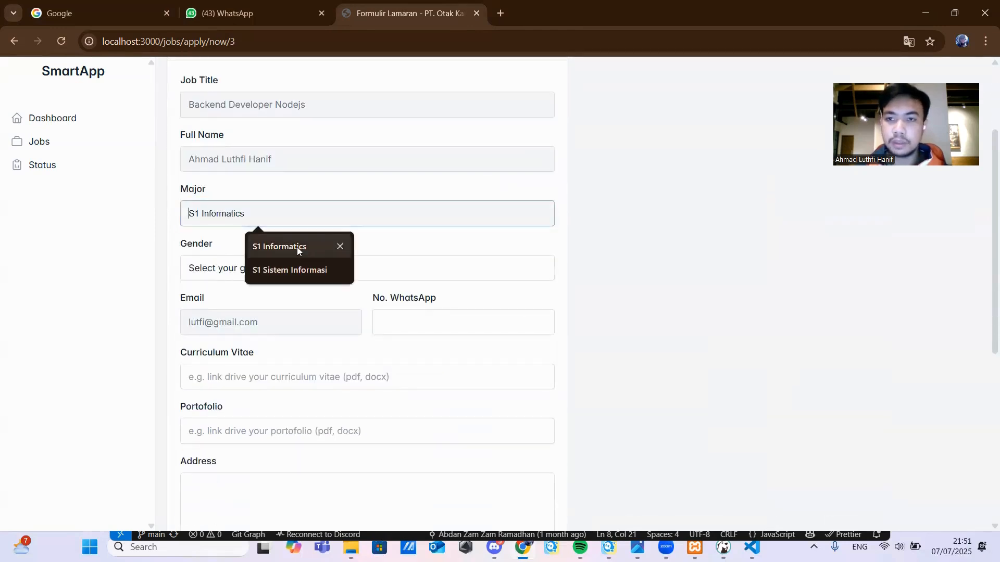
{"action": "left_click", "coordinate": [219, 272]}
{"action": "left_click", "coordinate": [191, 308]}
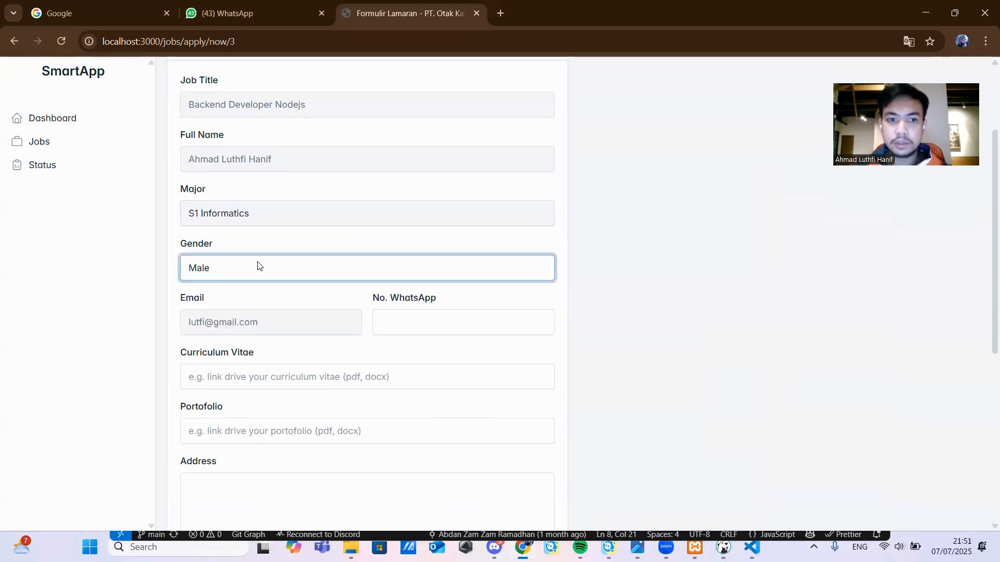
- Fill in the applicant's WhatsApp number
{"action": "scroll", "coordinate": [248, 257], "scroll_direction": "down", "scroll_amount": 2}
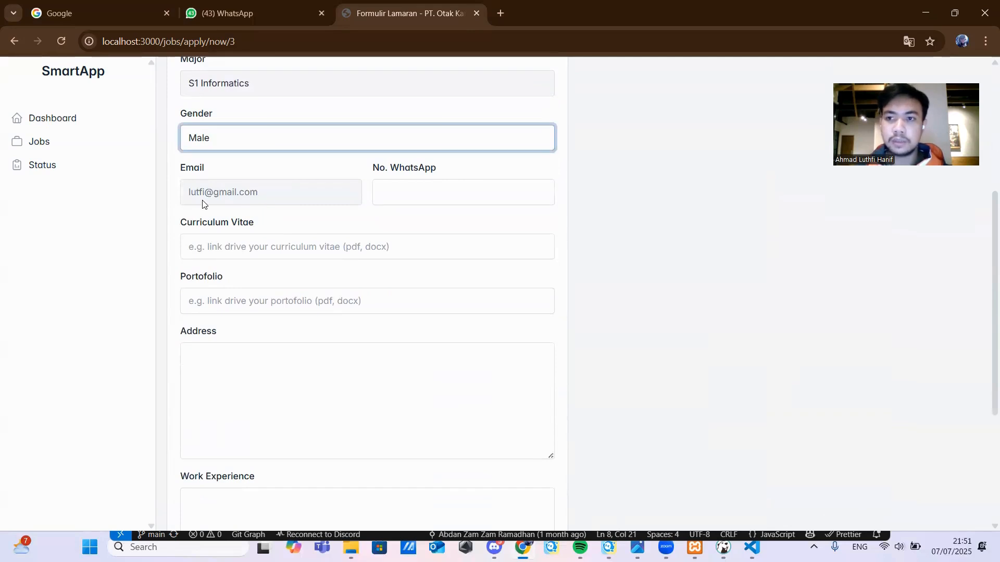
{"action": "left_click", "coordinate": [417, 198]}
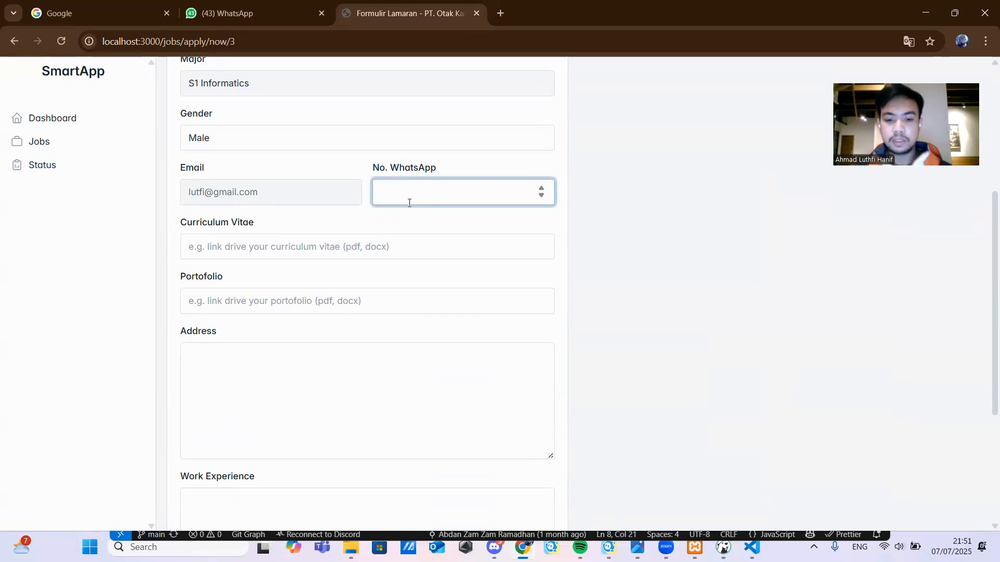
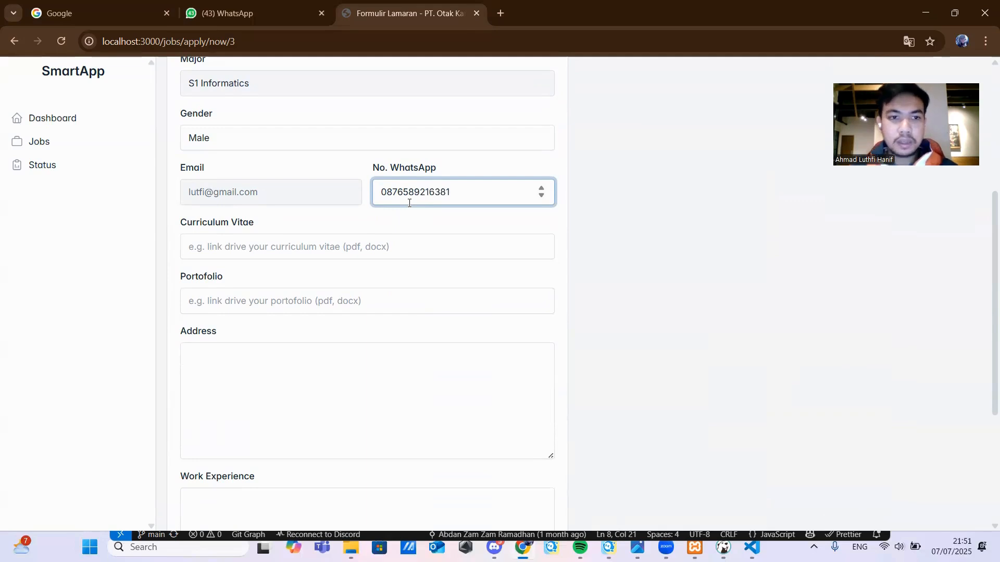
- Fill the CV and portfolio fields with the saved Google Drive links
{"action": "left_click", "coordinate": [221, 251]}
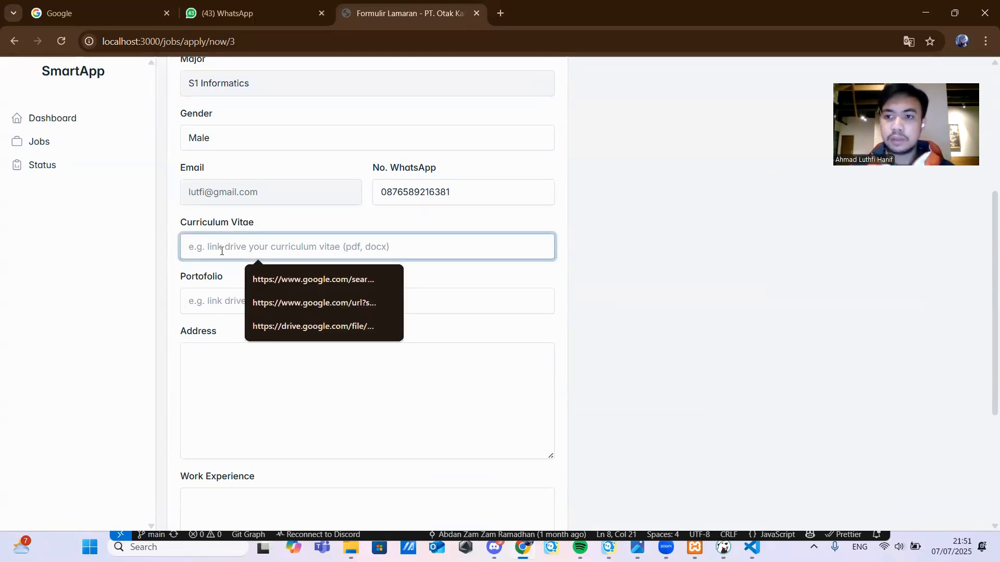
{"action": "left_click", "coordinate": [236, 309]}
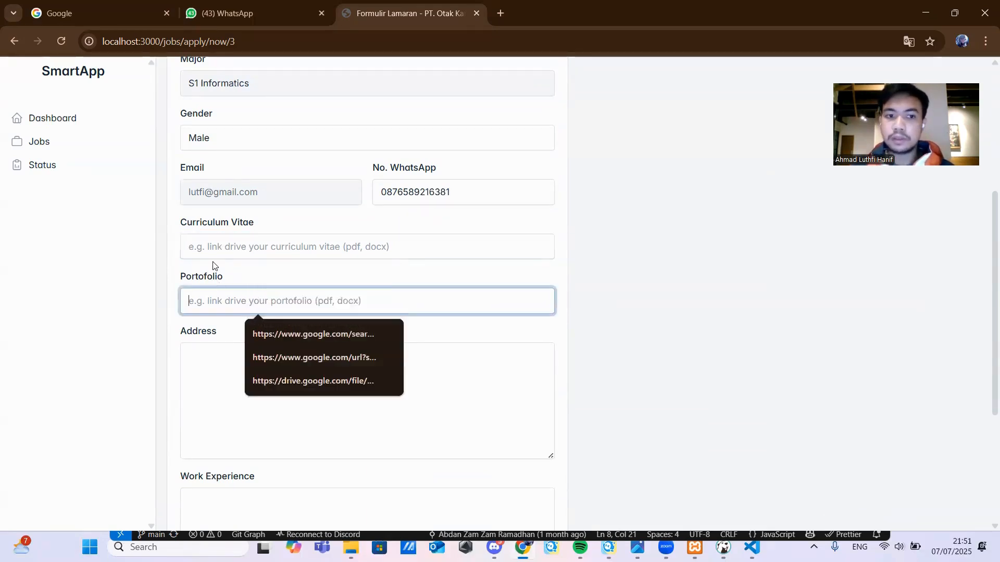
{"action": "left_click", "coordinate": [209, 248]}
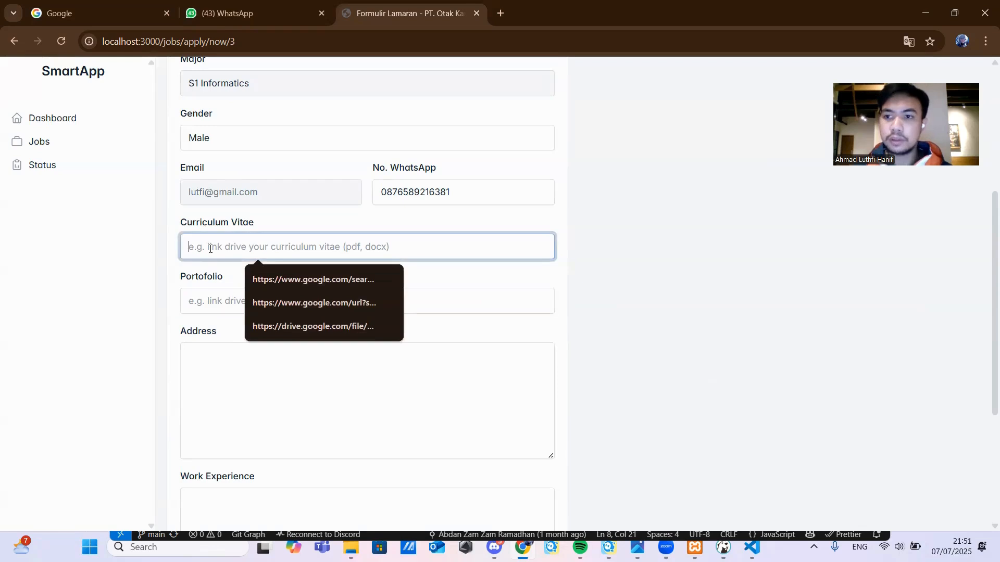
{"action": "left_click", "coordinate": [258, 326]}
{"action": "left_click", "coordinate": [210, 302]}
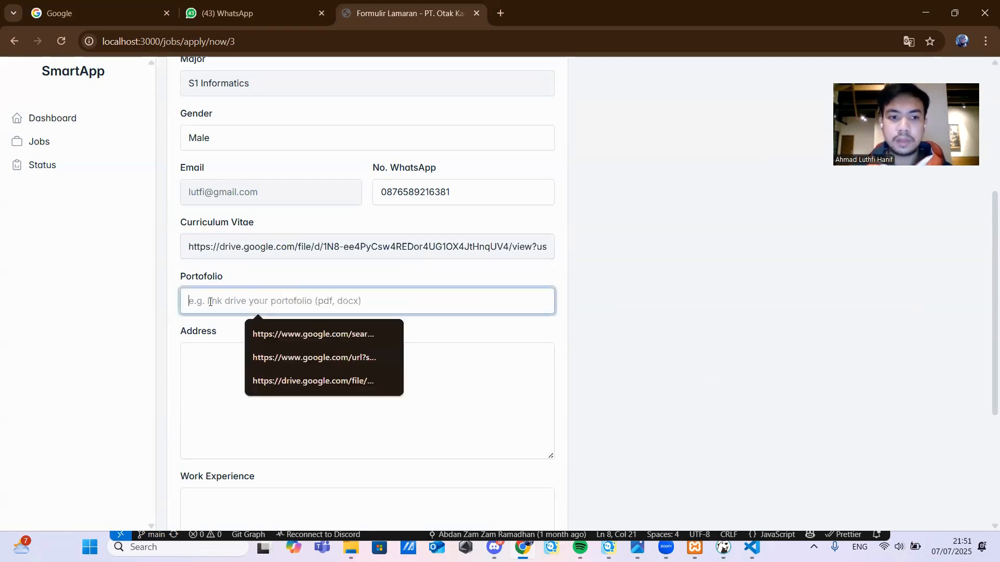
{"action": "left_click", "coordinate": [300, 373]}
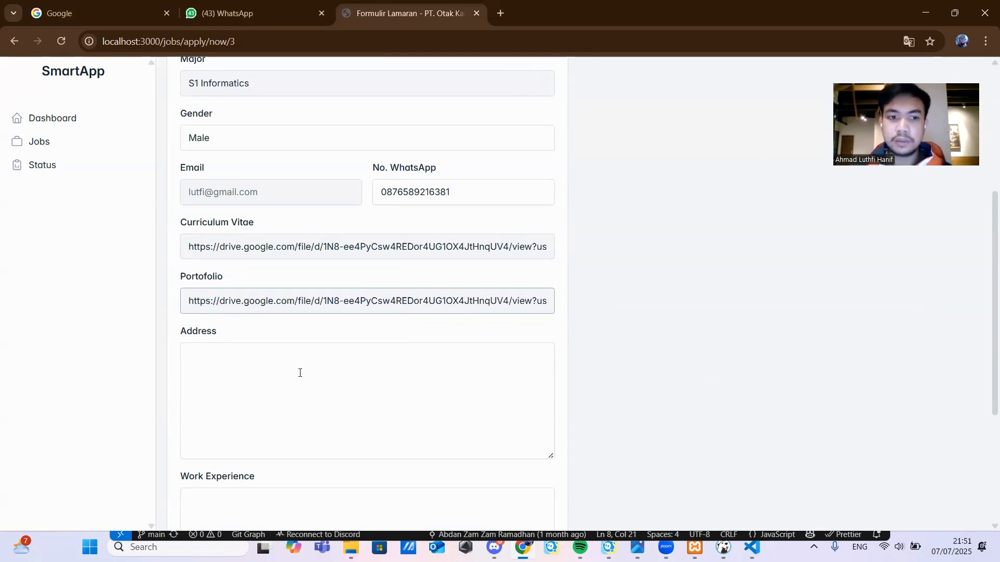
- Enter the applicant's street, city and province in the Address field
{"action": "left_click", "coordinate": [270, 383]}
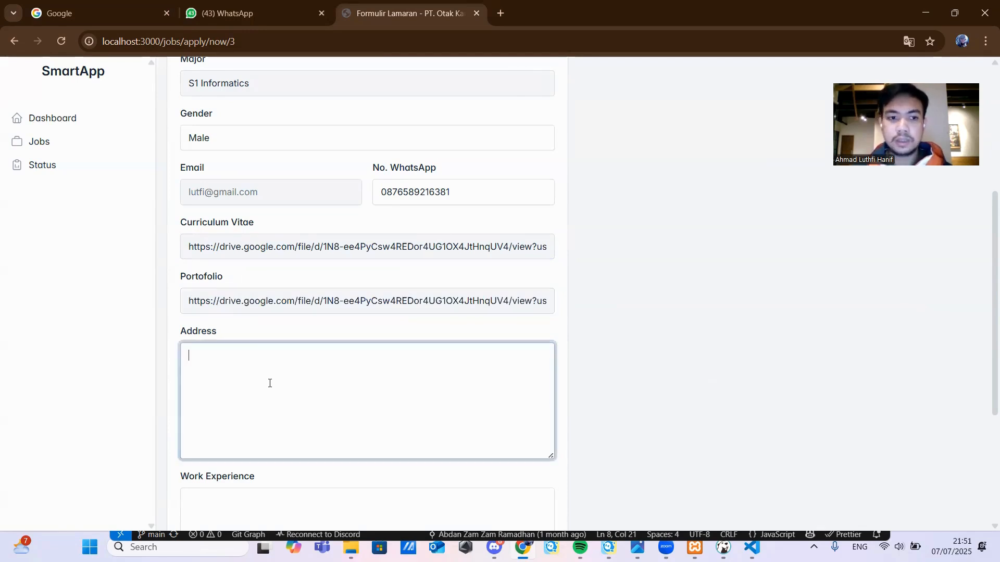
{"action": "scroll", "coordinate": [265, 370], "scroll_direction": "down", "scroll_amount": 1}
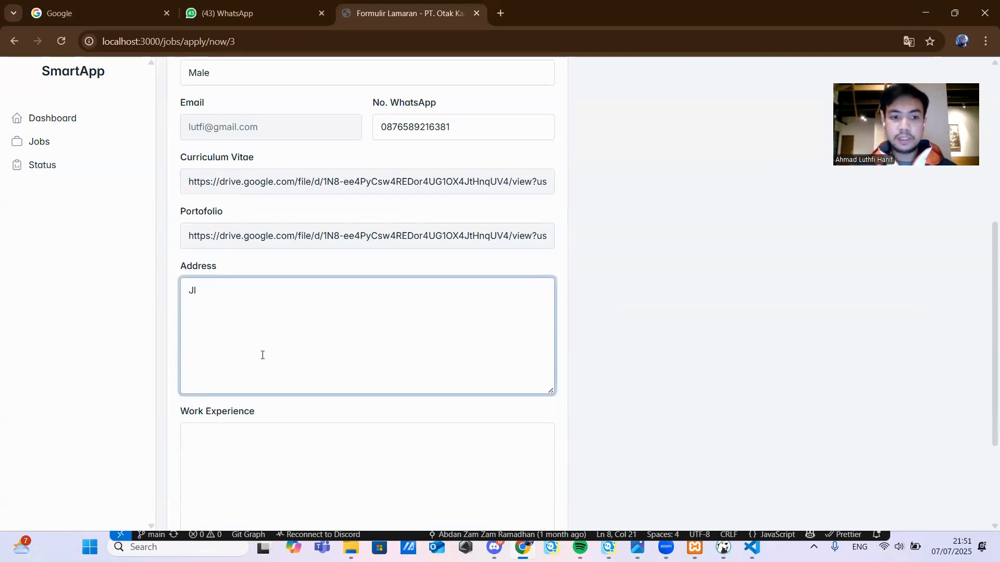
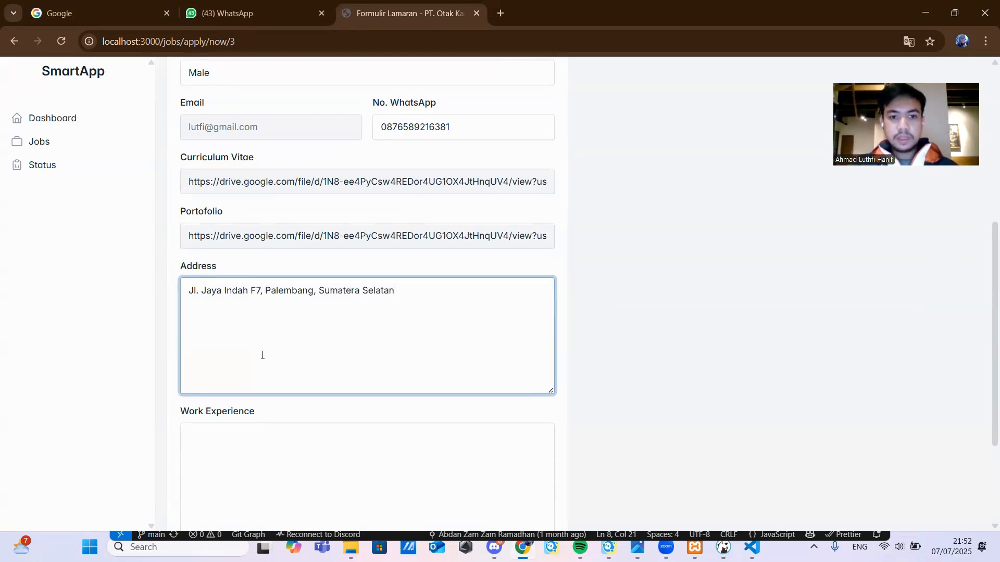
{"action": "scroll", "coordinate": [262, 355], "scroll_direction": "down", "scroll_amount": 3}
- Paste three work experience lines and submit the application with Kirim Lamaran
{"action": "left_click", "coordinate": [232, 332]}
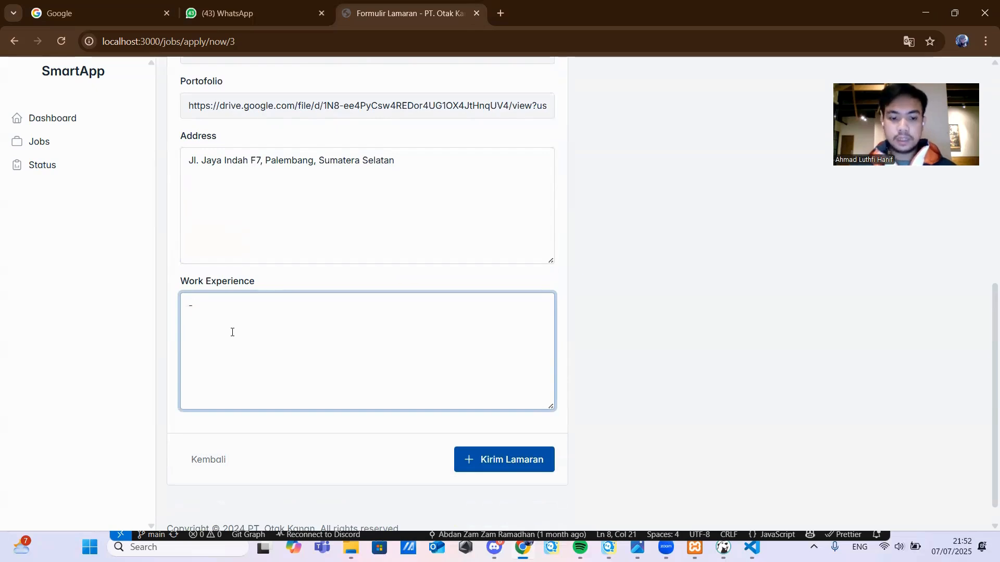
{"action": "type", "text": "Membuat Aplikasi Seleksi Pegawai Magang - 2 Tahun sebagai BackEnd Developer perusahaan A - Project Aplikasi Seleksi Pegawai Magang"}
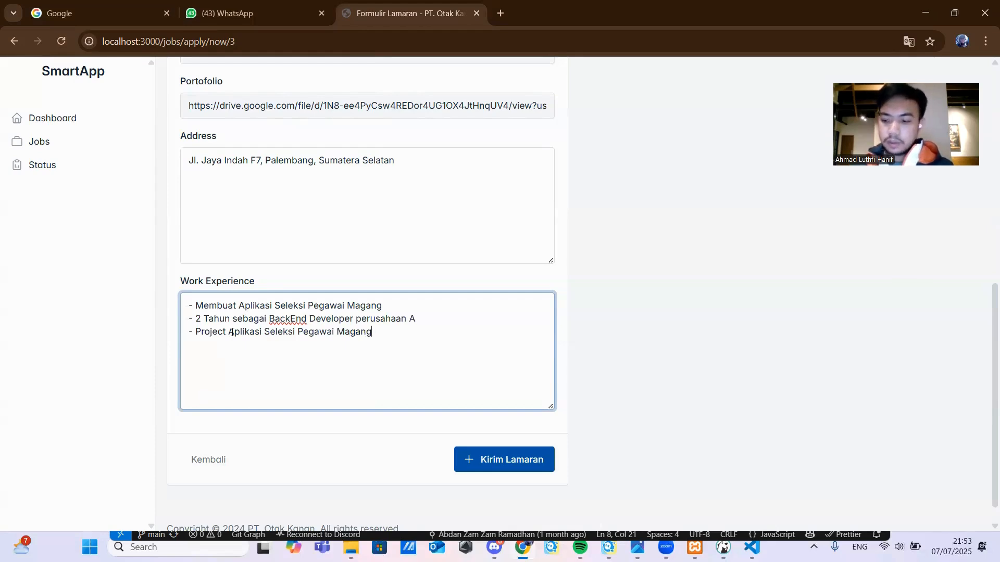
{"action": "left_click", "coordinate": [486, 470]}
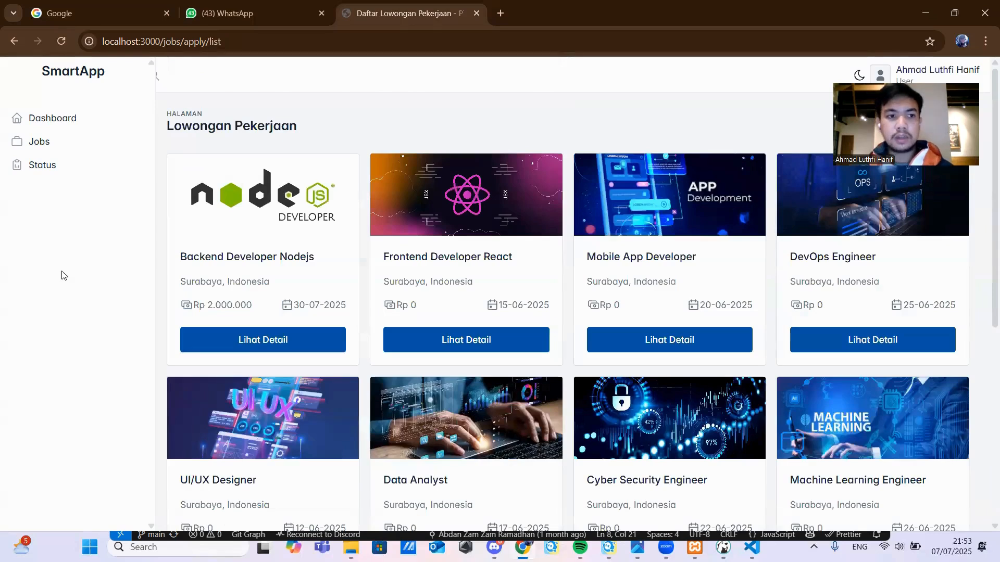
- Check the application's Status page, then move on to the administrator Dashboard
{"action": "left_click", "coordinate": [41, 174]}
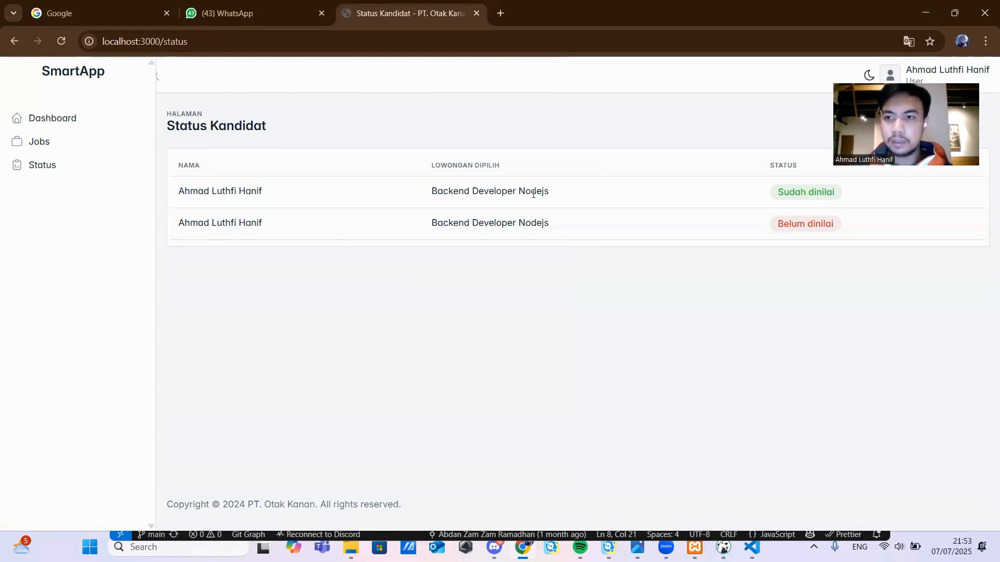
{"action": "left_click_drag", "start_coordinate": [902, 165], "coordinate": [668, 124]}
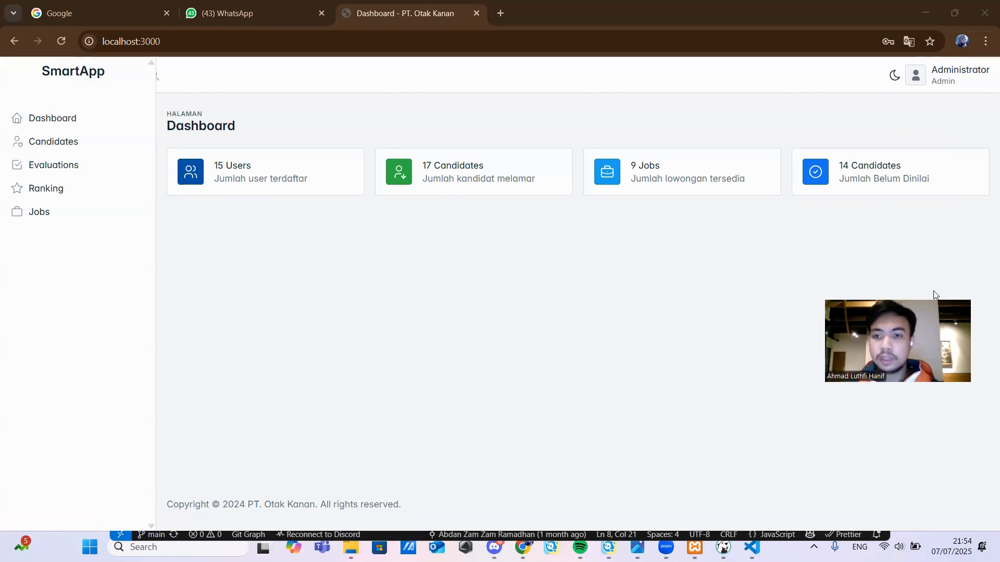
- Open the Candidates list and view the unscored S1 Informatics Backend Developer Nodejs applicant
{"action": "left_click", "coordinate": [46, 144]}
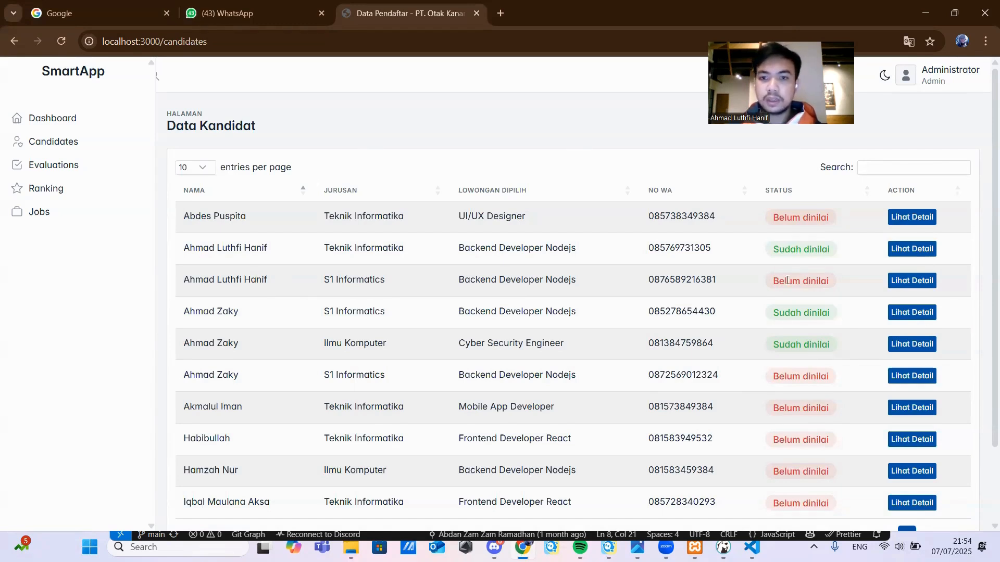
{"action": "left_click", "coordinate": [906, 284]}
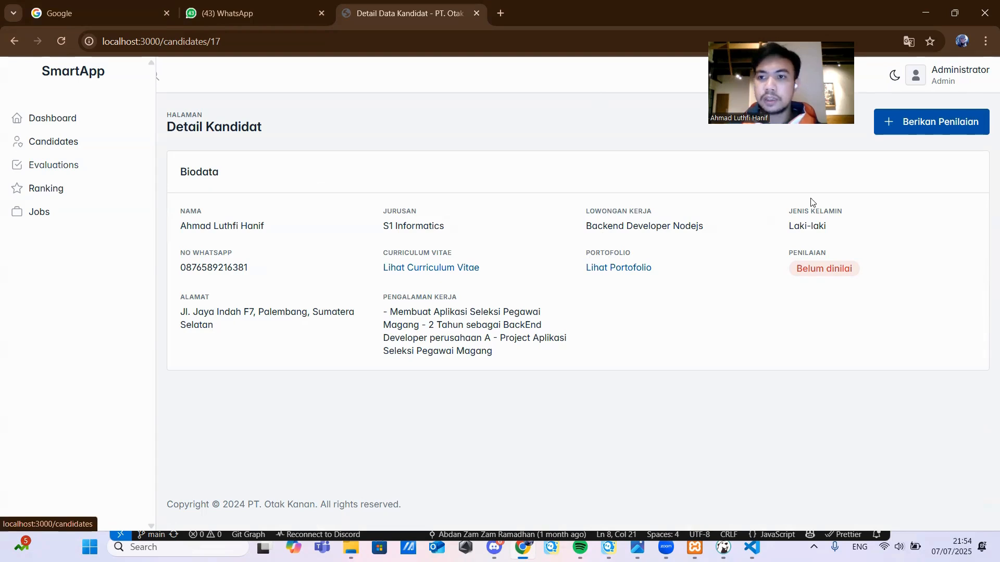
- Score the applicant 88, 87, 89, 86, 89, 78, 88 and submit
{"action": "left_click", "coordinate": [908, 127]}
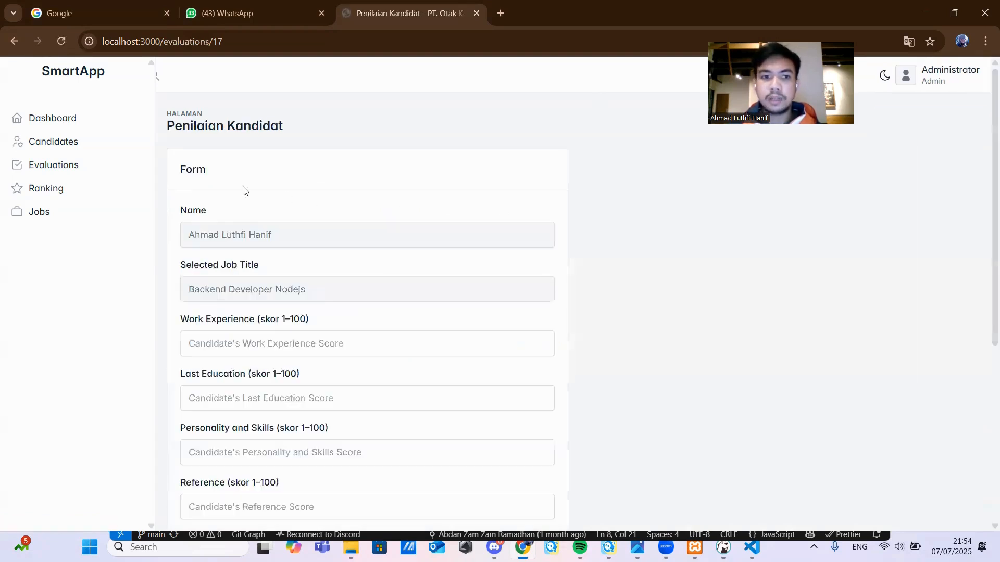
{"action": "scroll", "coordinate": [237, 219], "scroll_direction": "down", "scroll_amount": 3}
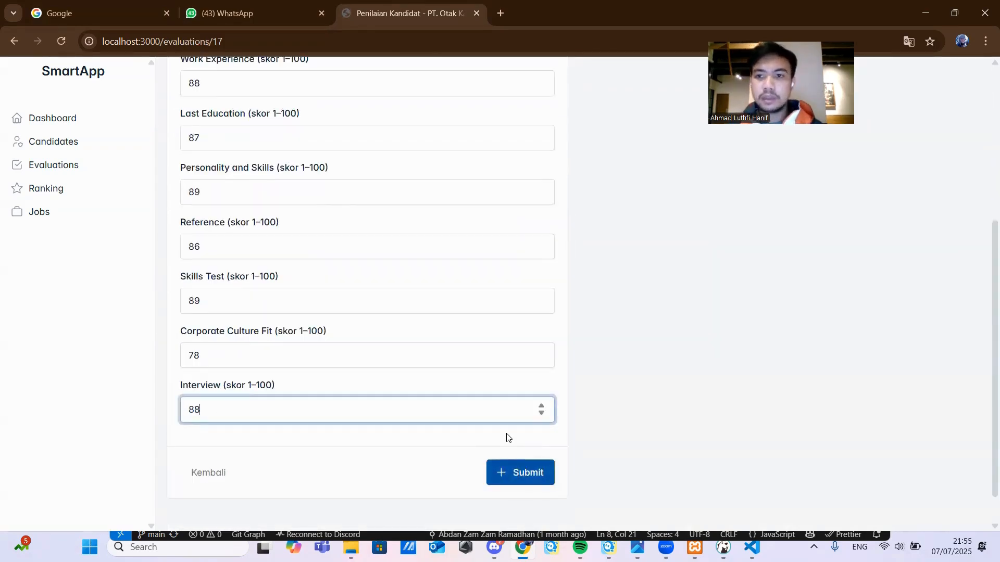
{"action": "left_click", "coordinate": [524, 477]}
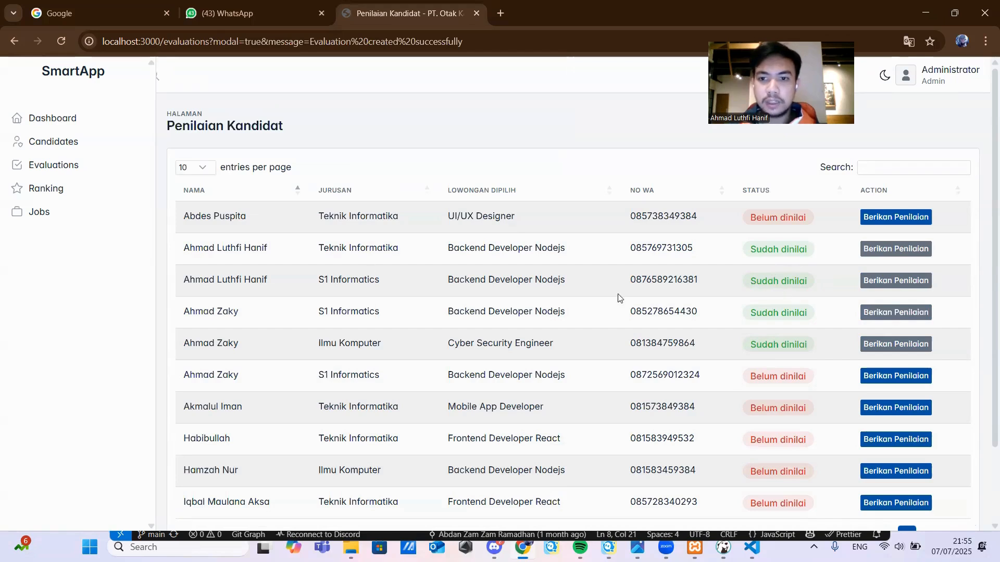
- Browse Evaluations and Candidates, then bring up the Ranking Kandidat page with four scored candidates
{"action": "left_click", "coordinate": [903, 288]}
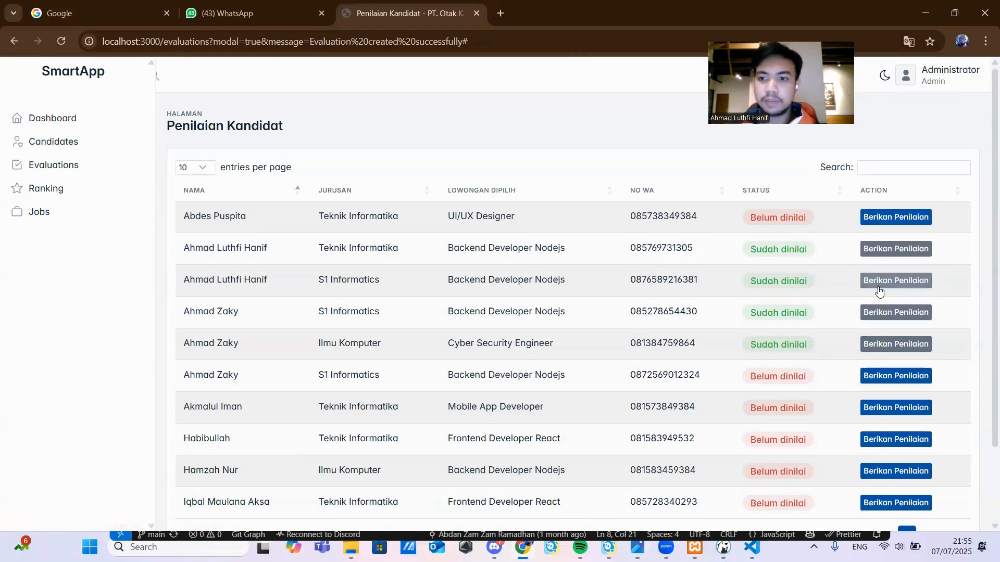
{"action": "left_click", "coordinate": [39, 167]}
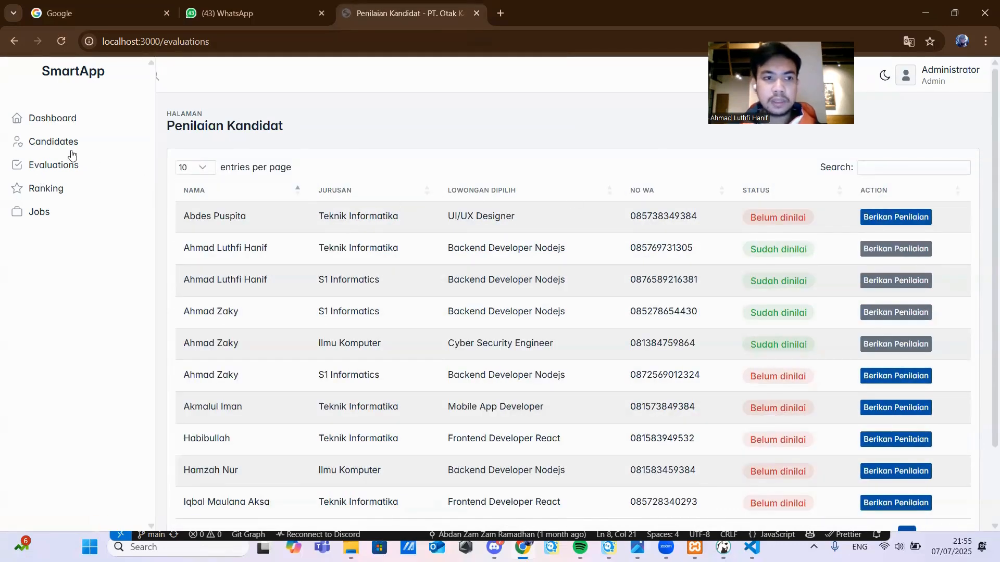
{"action": "left_click", "coordinate": [56, 146]}
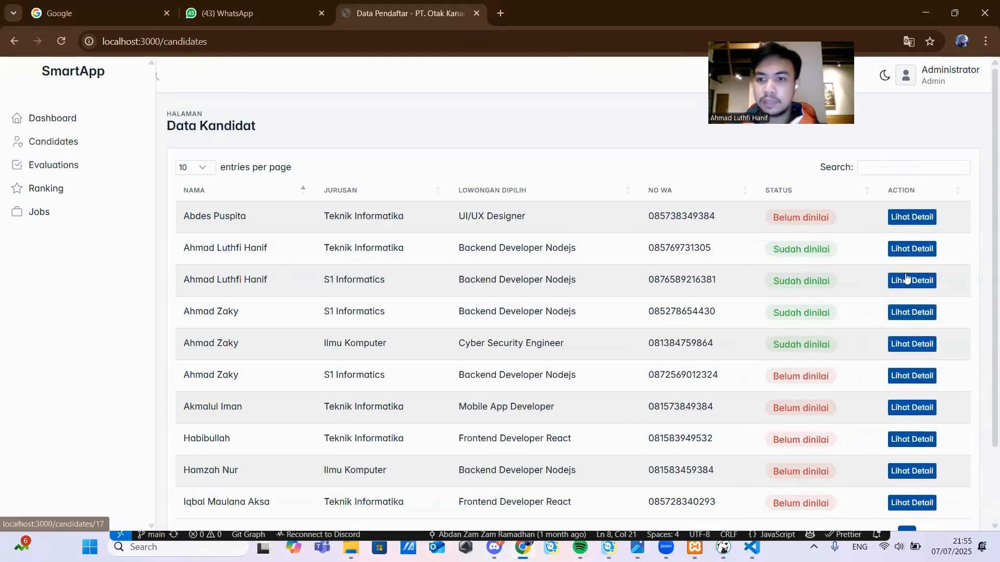
{"action": "left_click", "coordinate": [58, 168]}
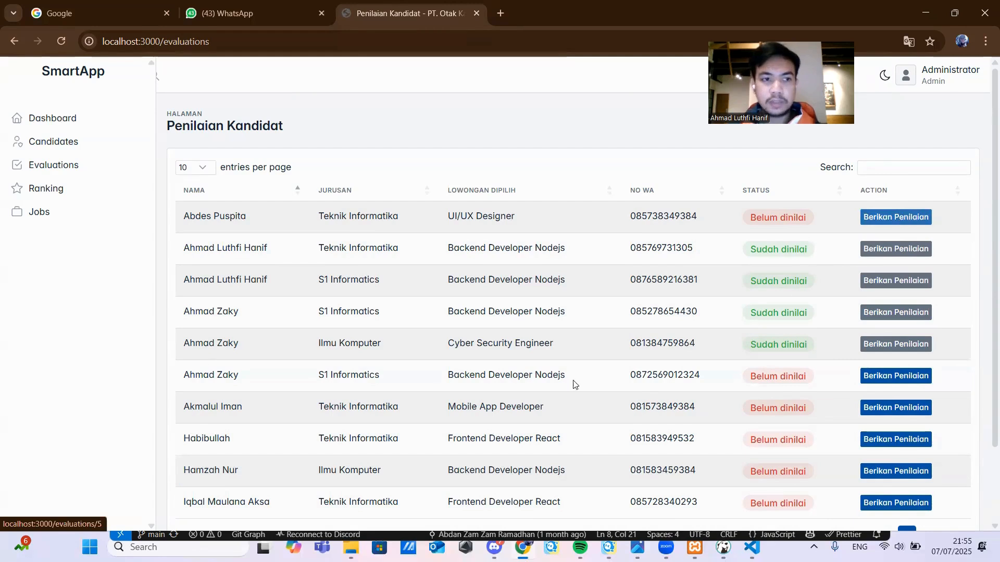
{"action": "left_click", "coordinate": [35, 191]}
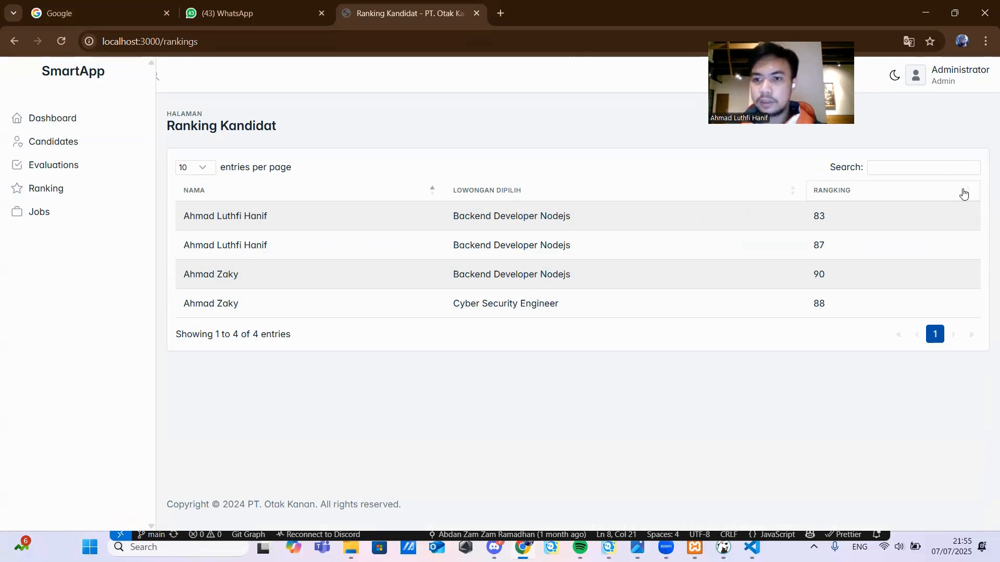
- Sort the ranking by RANGKING descending, then go to the Jobs vacancy list
{"action": "left_click", "coordinate": [964, 192]}
{"action": "left_click", "coordinate": [964, 192]}
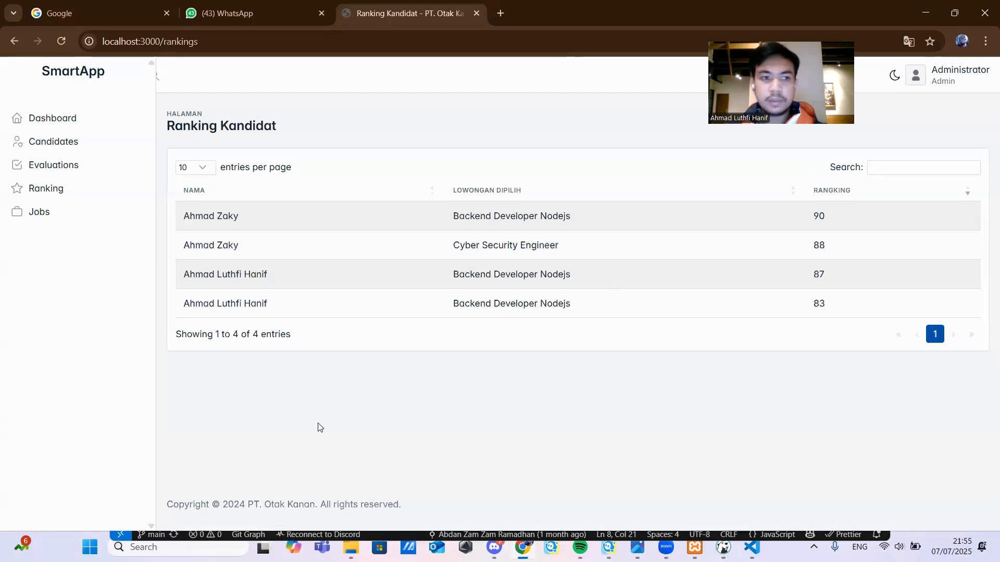
{"action": "left_click", "coordinate": [32, 217]}
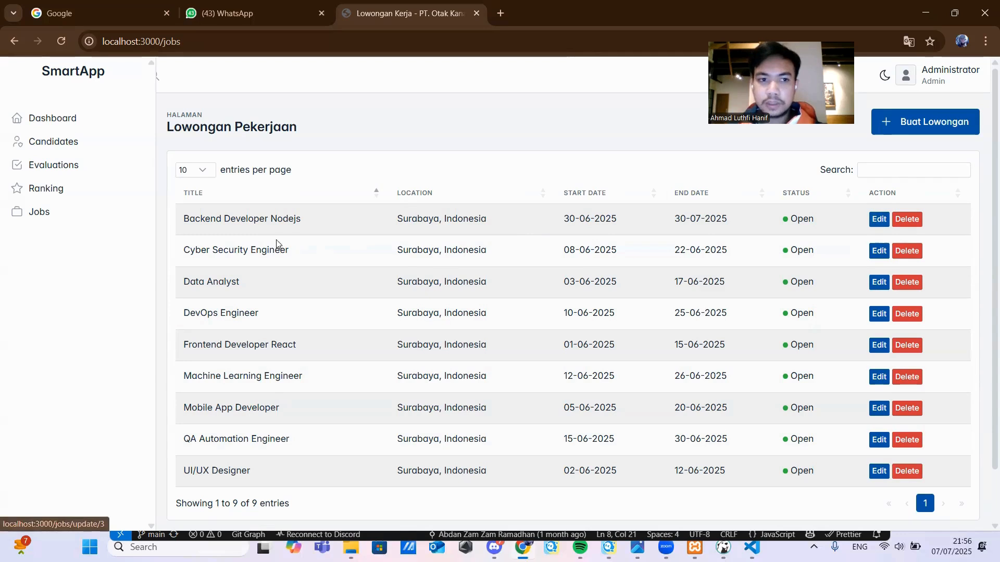
- Edit the Backend Developer Nodejs vacancy and scroll through its prefilled form and Description
{"action": "left_click", "coordinate": [877, 223]}
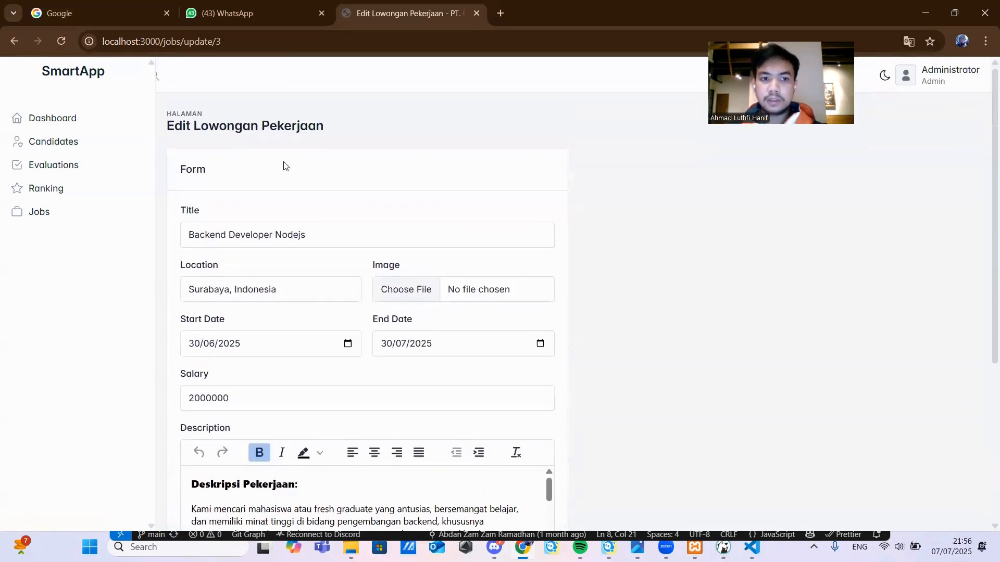
{"action": "scroll", "coordinate": [287, 167], "scroll_direction": "down", "scroll_amount": 2}
{"action": "scroll", "coordinate": [263, 213], "scroll_direction": "up", "scroll_amount": 1}
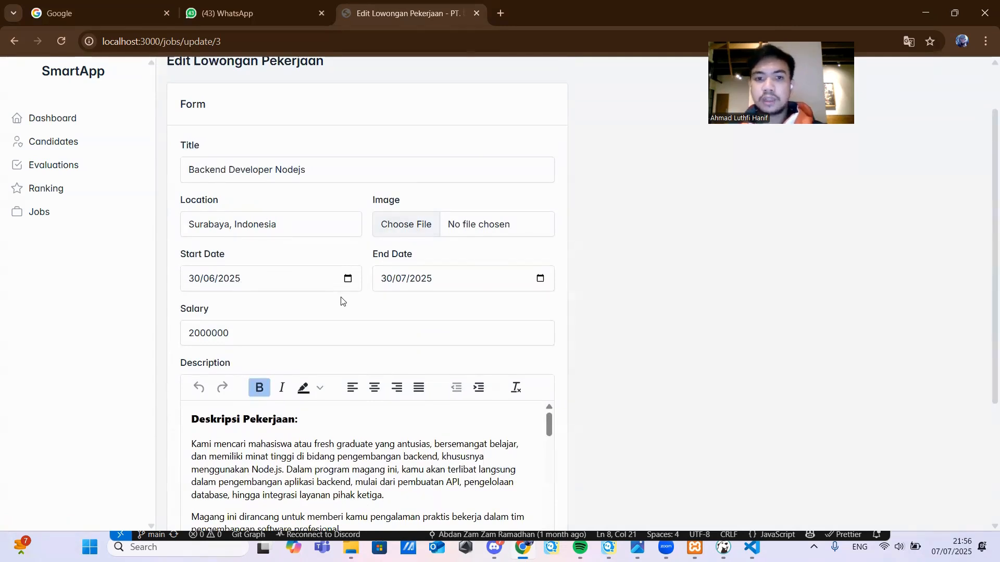
{"action": "scroll", "coordinate": [277, 275], "scroll_direction": "down", "scroll_amount": 3}
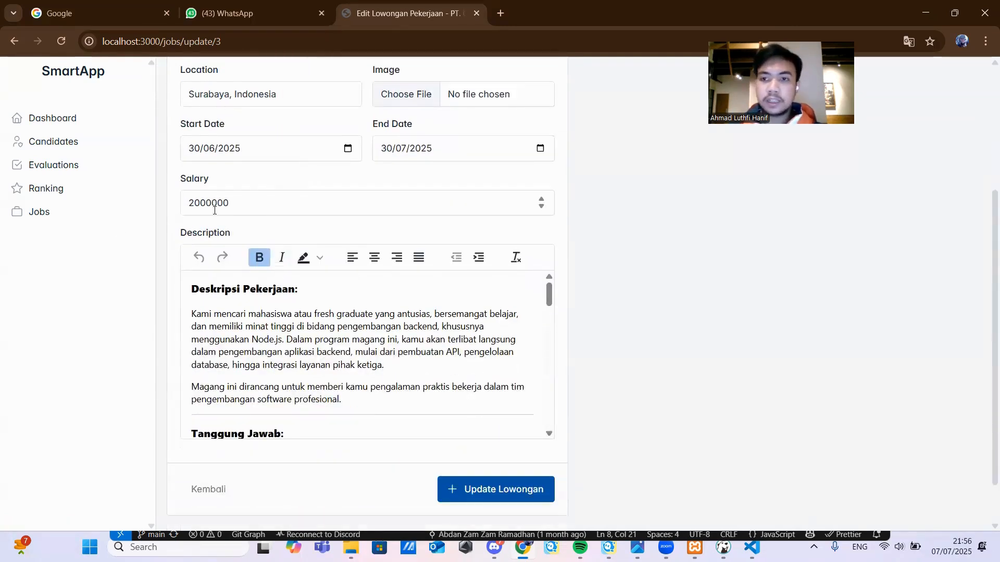
{"action": "scroll", "coordinate": [257, 339], "scroll_direction": "down", "scroll_amount": 3}
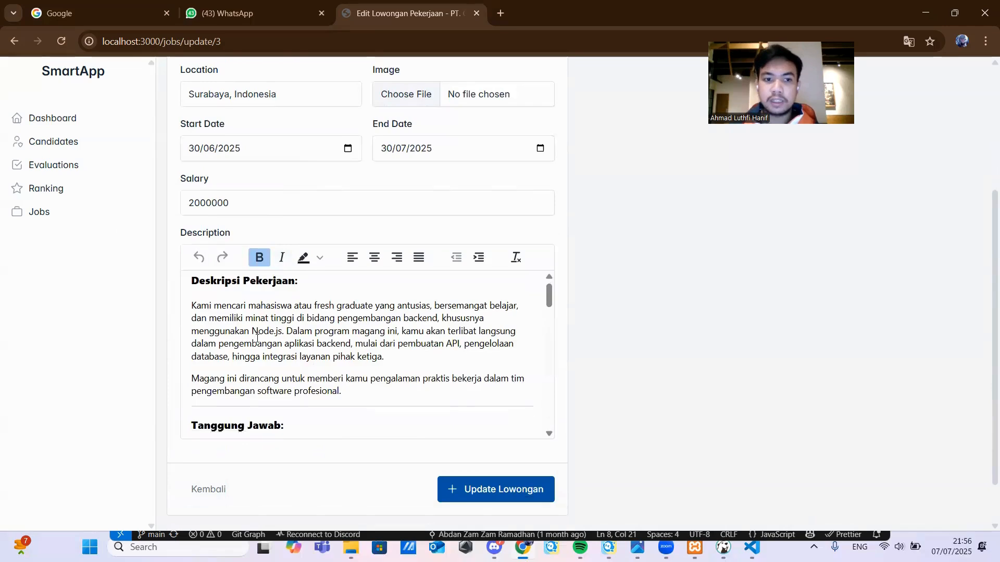
{"action": "scroll", "coordinate": [256, 339], "scroll_direction": "down", "scroll_amount": 10}
{"action": "scroll", "coordinate": [257, 339], "scroll_direction": "up", "scroll_amount": 6}
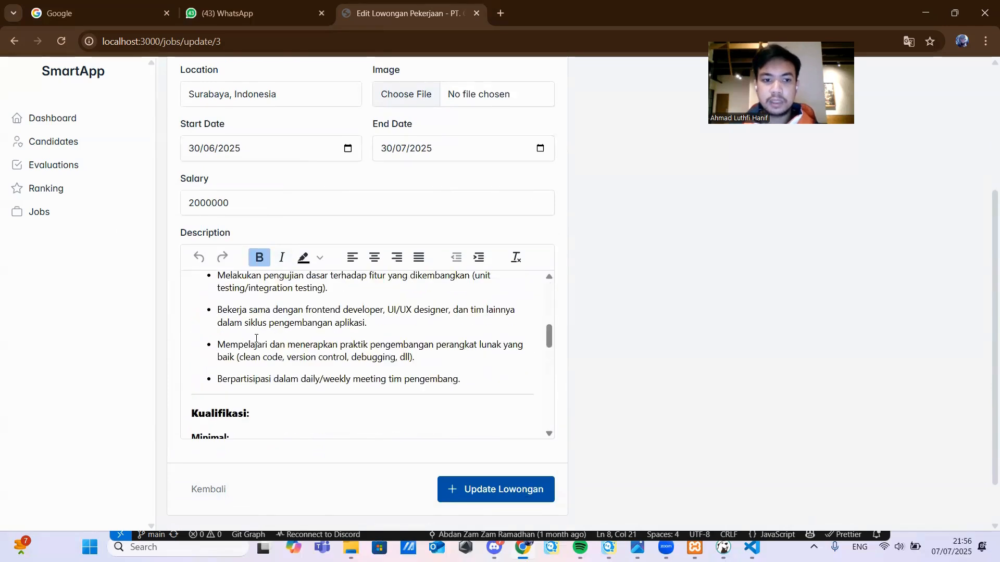
{"action": "scroll", "coordinate": [256, 339], "scroll_direction": "up", "scroll_amount": 4}
{"action": "scroll", "coordinate": [256, 339], "scroll_direction": "up", "scroll_amount": 2}
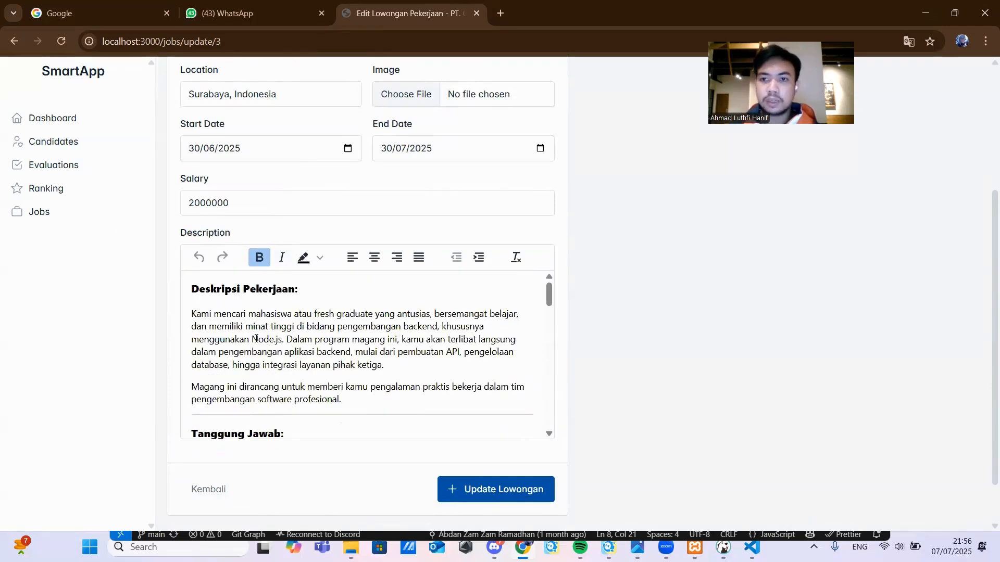